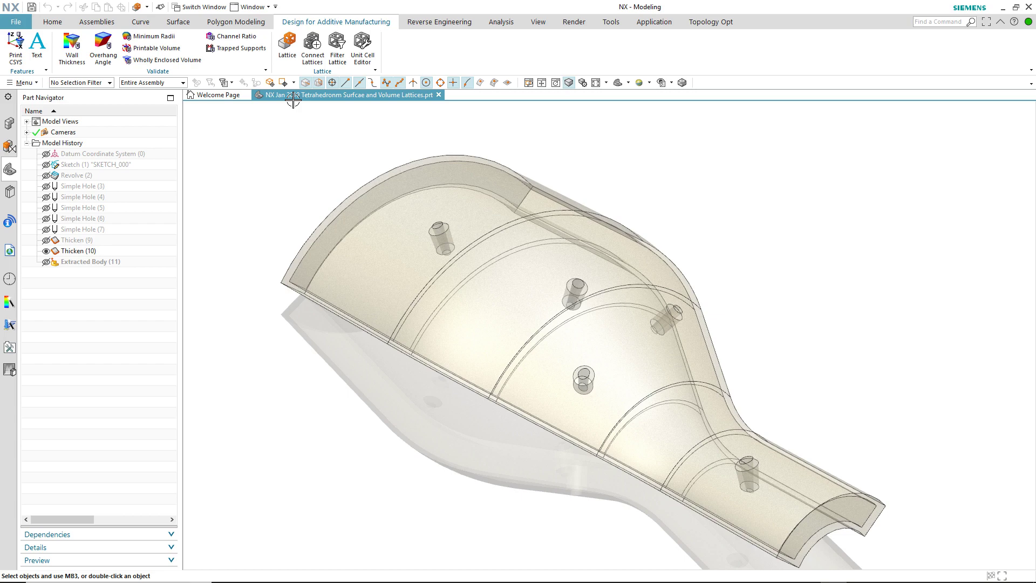
Start a Surface-type lattice on the shell's outer face using the Tangent Faces selection rule.
click(288, 49)
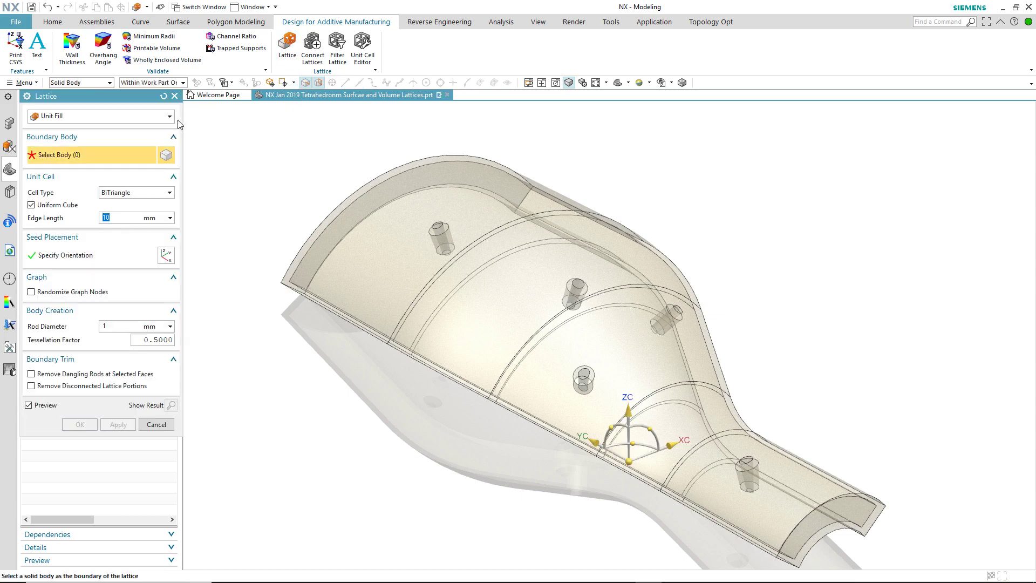
click(169, 115)
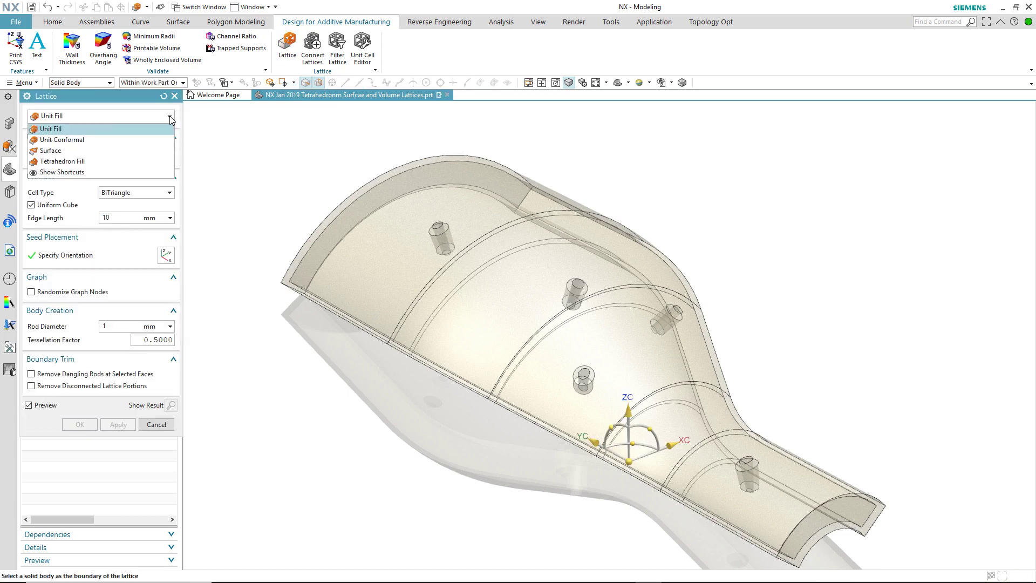
click(83, 151)
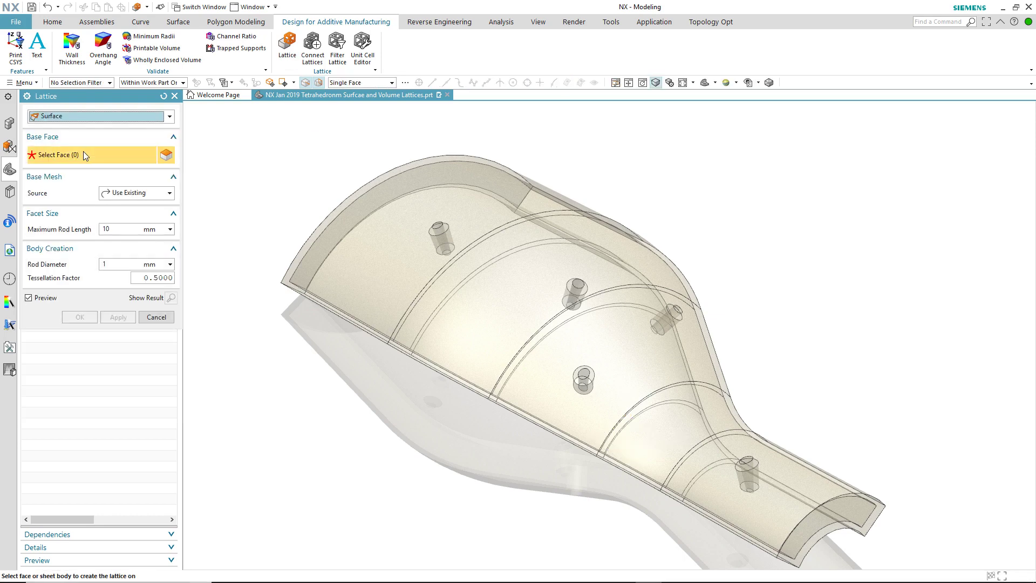
click(390, 83)
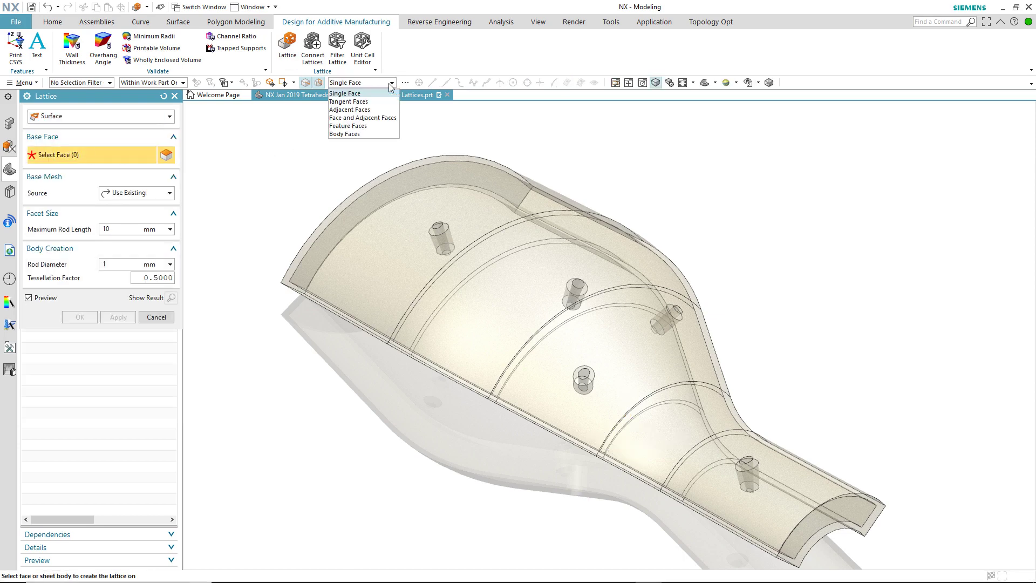
click(365, 102)
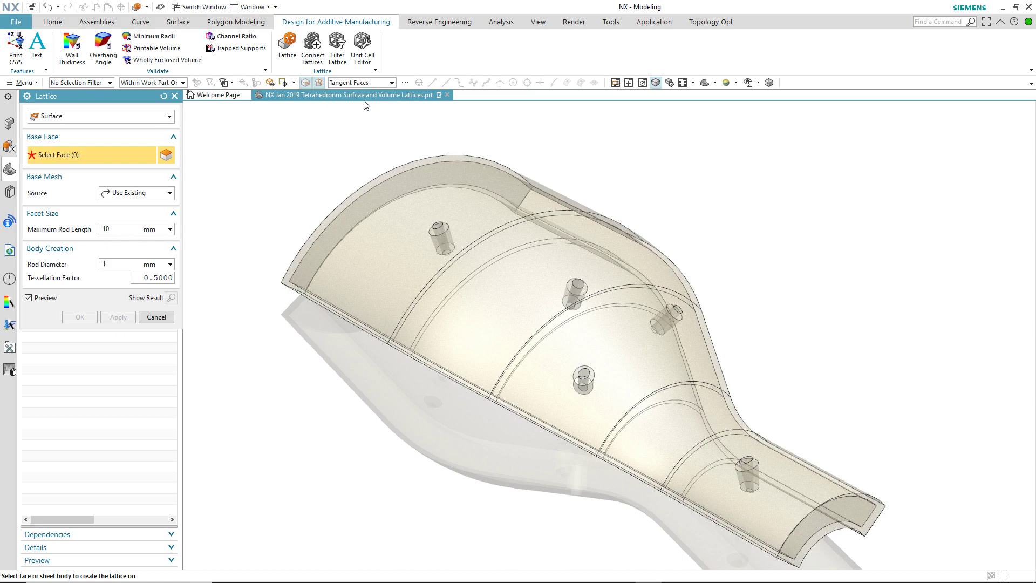
click(408, 275)
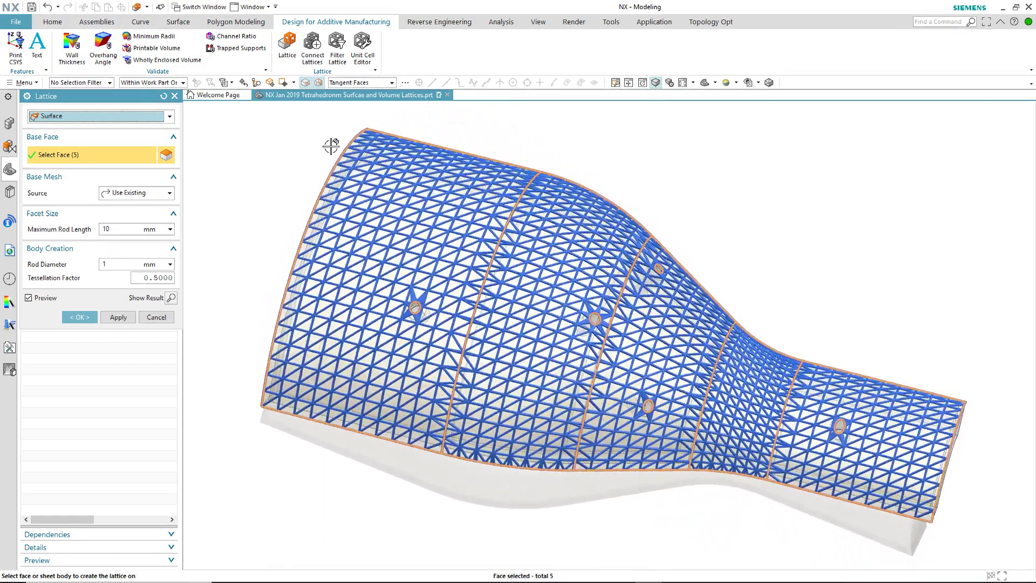
Trial a 15 mm maximum rod length, then restore it to 10 mm.
double_click(118, 230)
text(15)
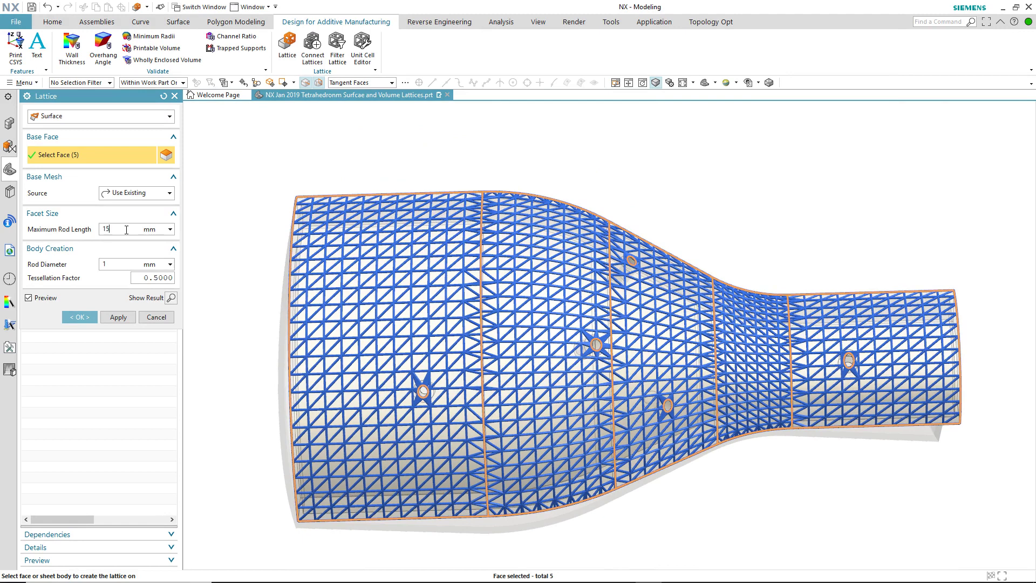
key(Return)
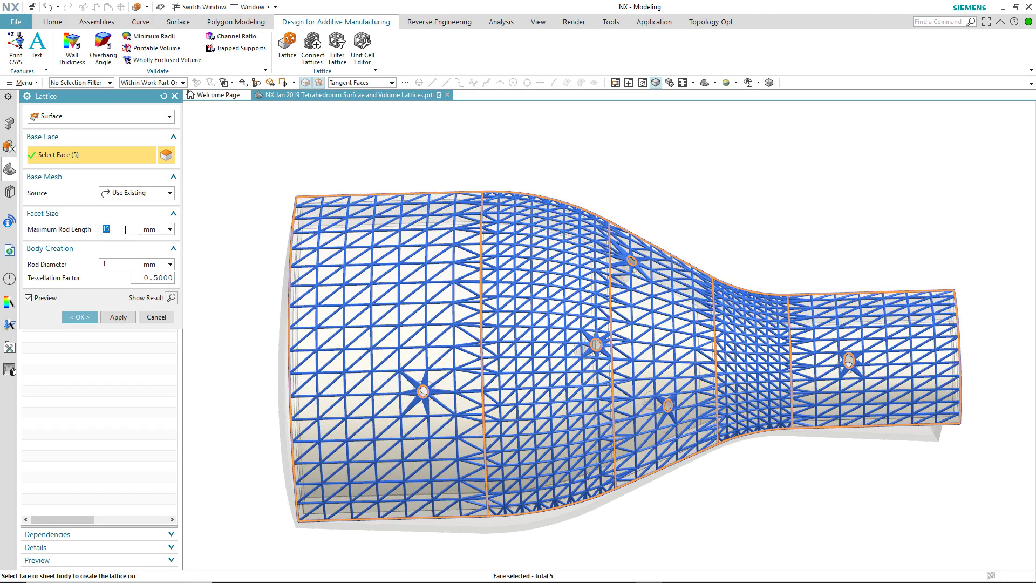
text(10)
key(Return)
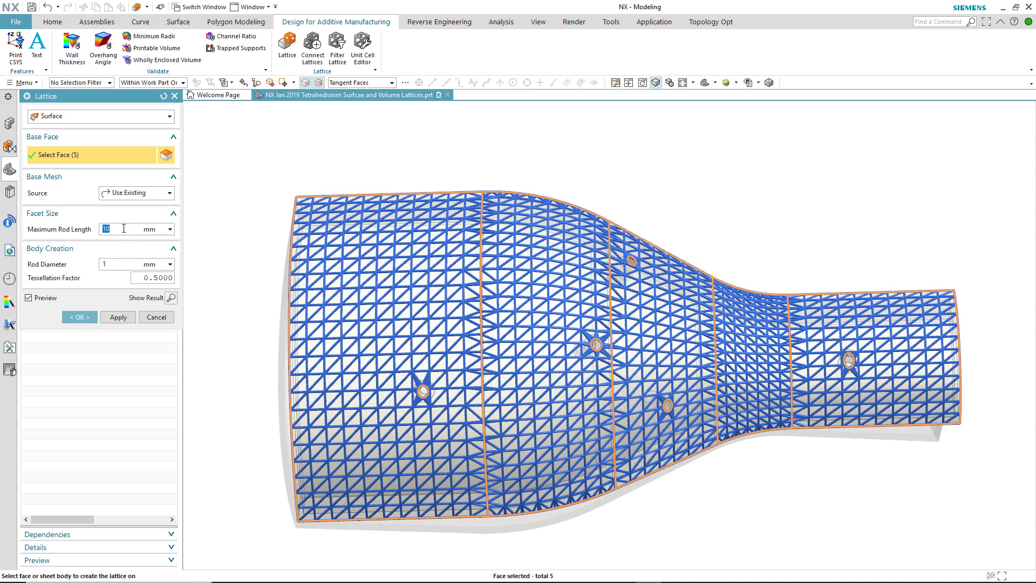
Set the base mesh source to Remesh Triangular with a 10 mm average facet size.
click(132, 193)
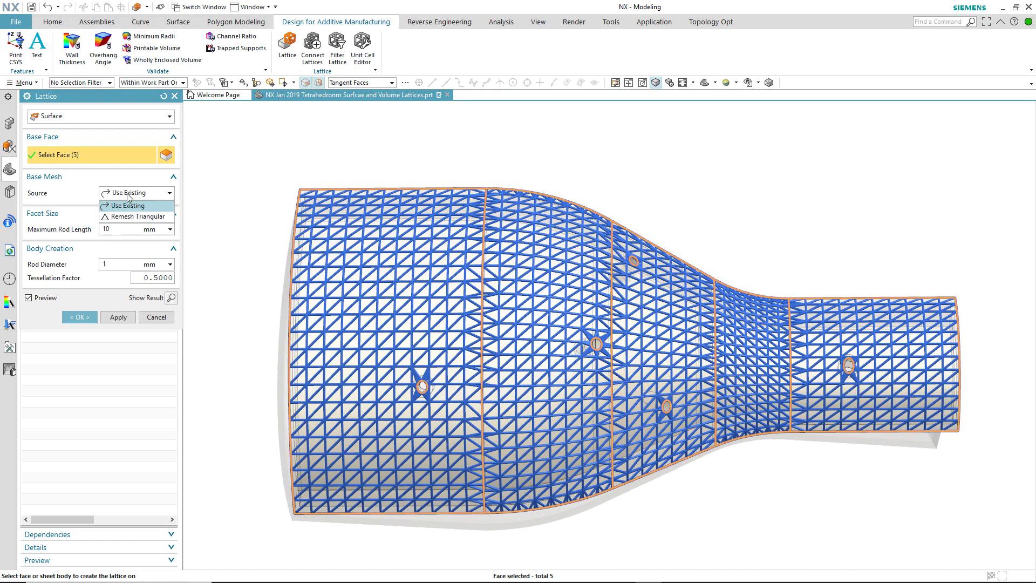
click(133, 217)
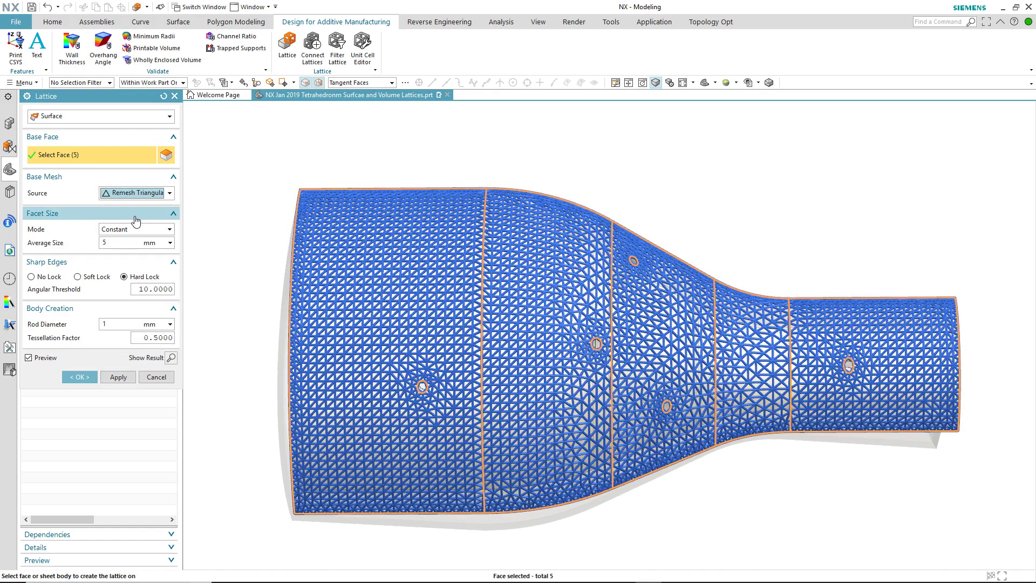
double_click(120, 244)
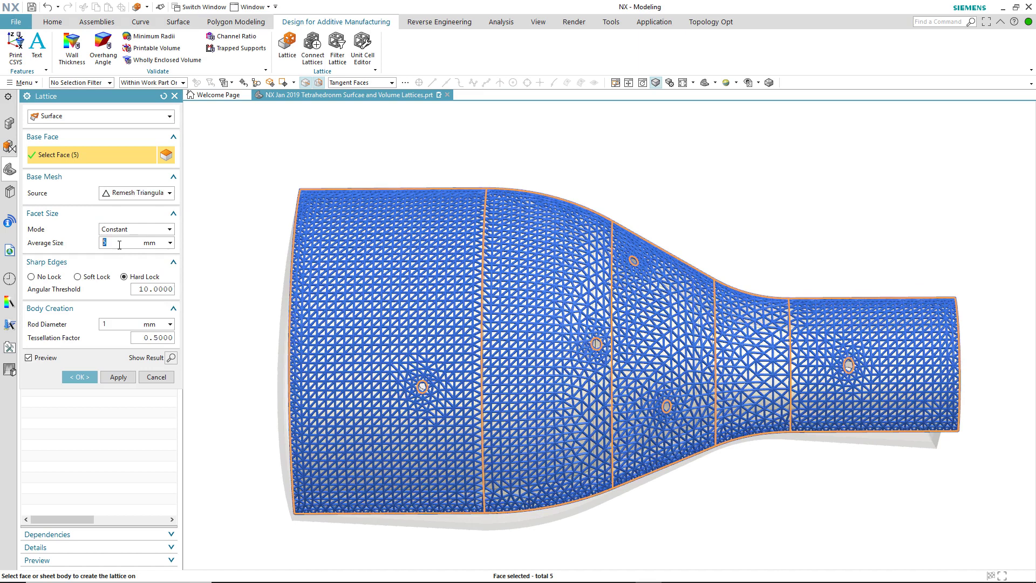
text(10)
key(Return)
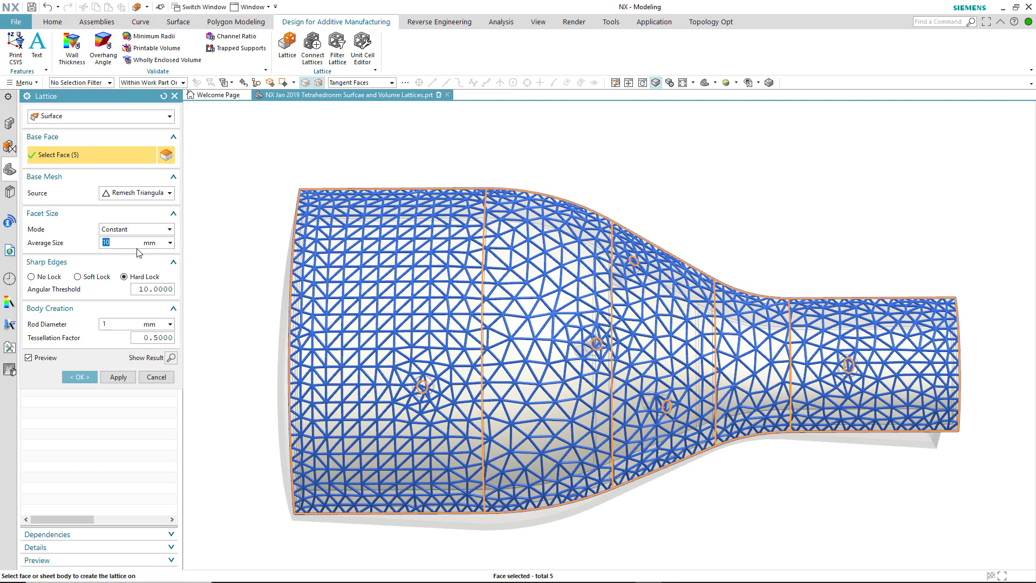
Switch facet sizing to Variable and trial denser rod lengths before settling on 10 mm.
click(170, 233)
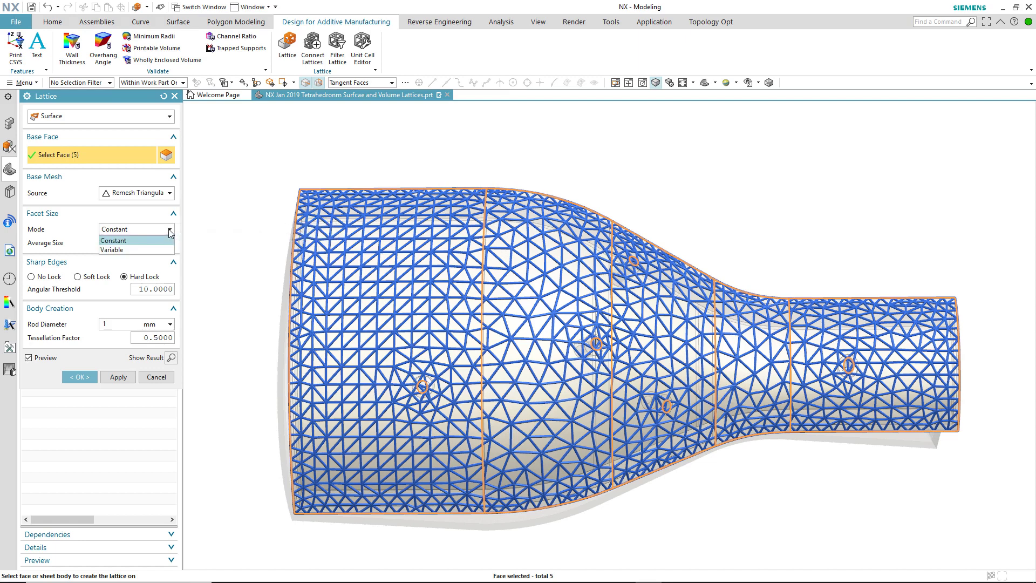
click(137, 247)
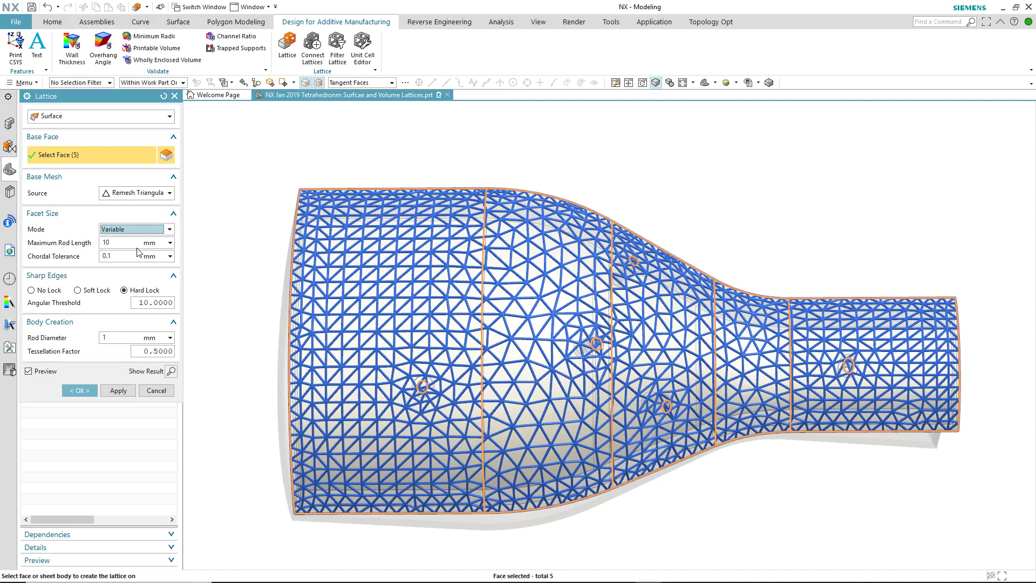
double_click(125, 245)
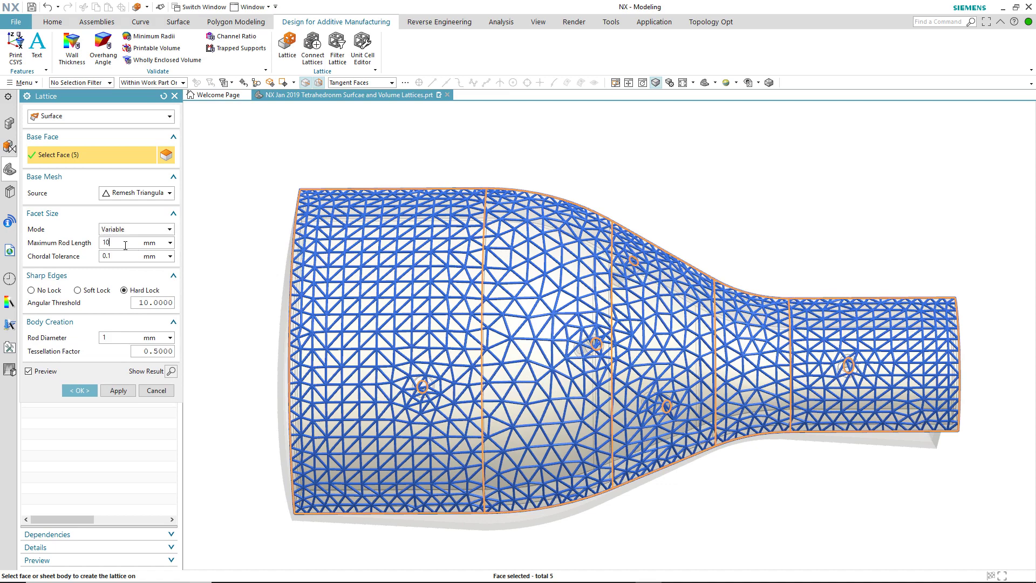
text(3)
key(Return)
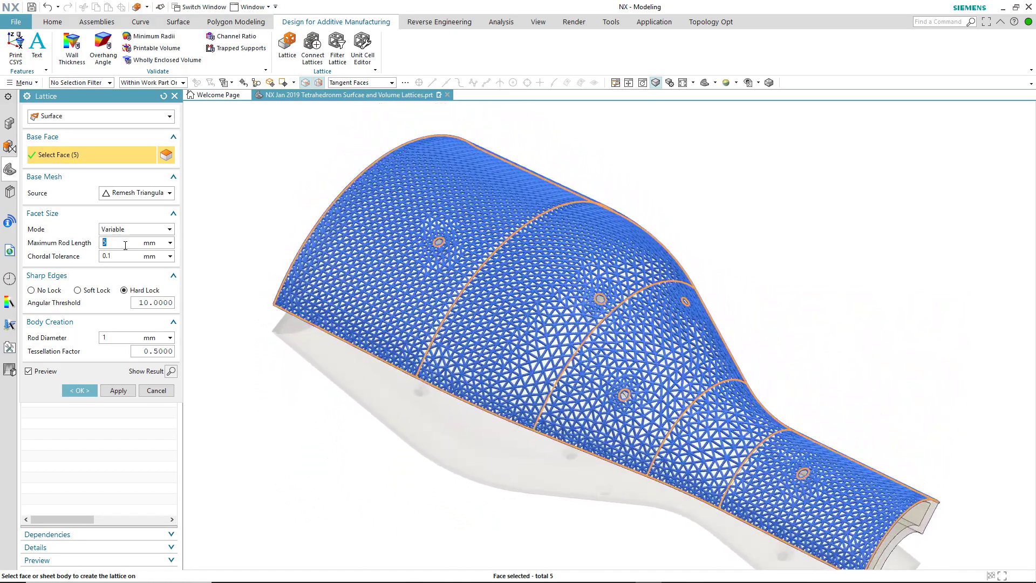
text(5)
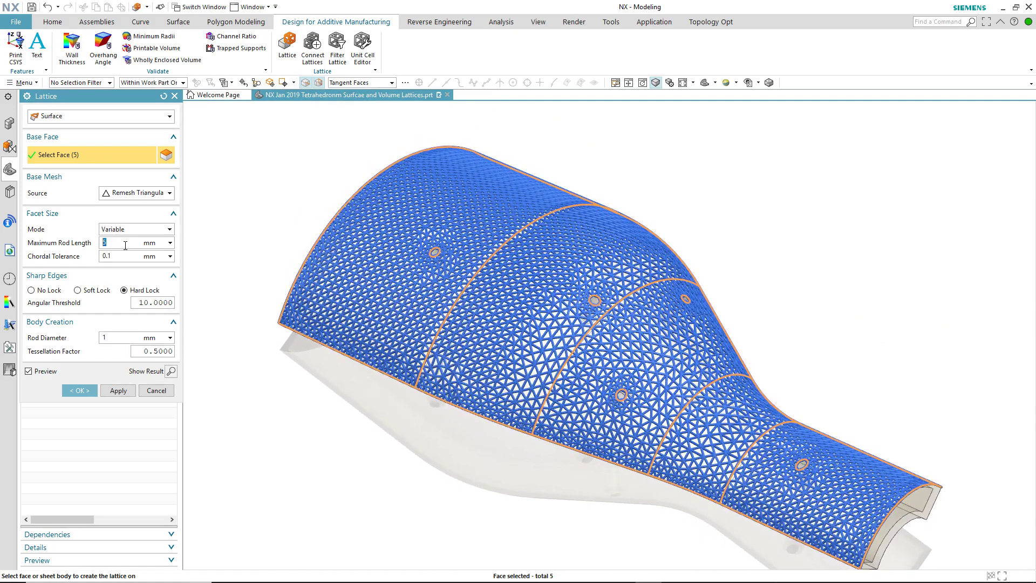
text(10)
key(Return)
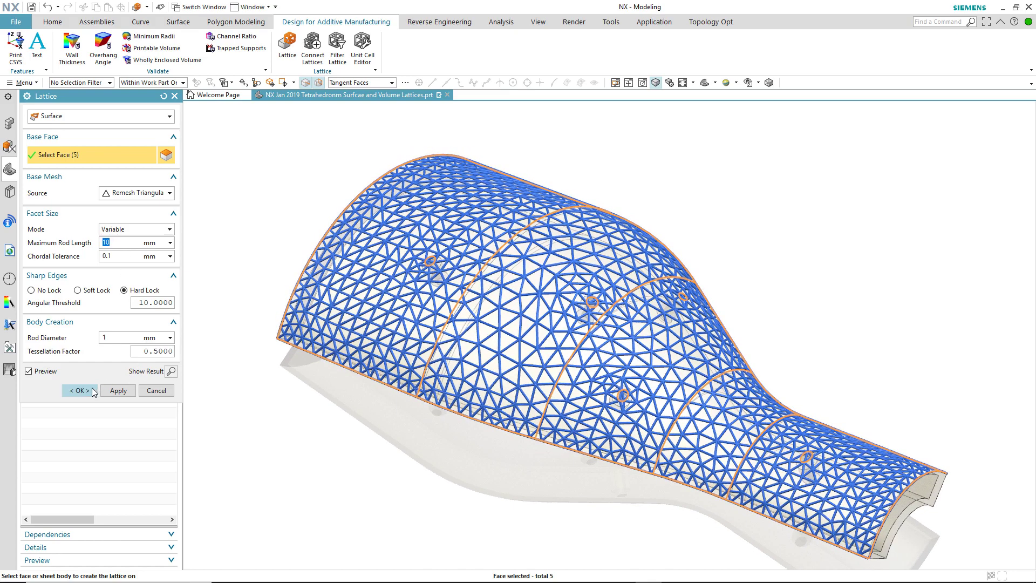
Create the surface lattice as Lattice Body (15) and select the Thicken (10) body.
click(89, 390)
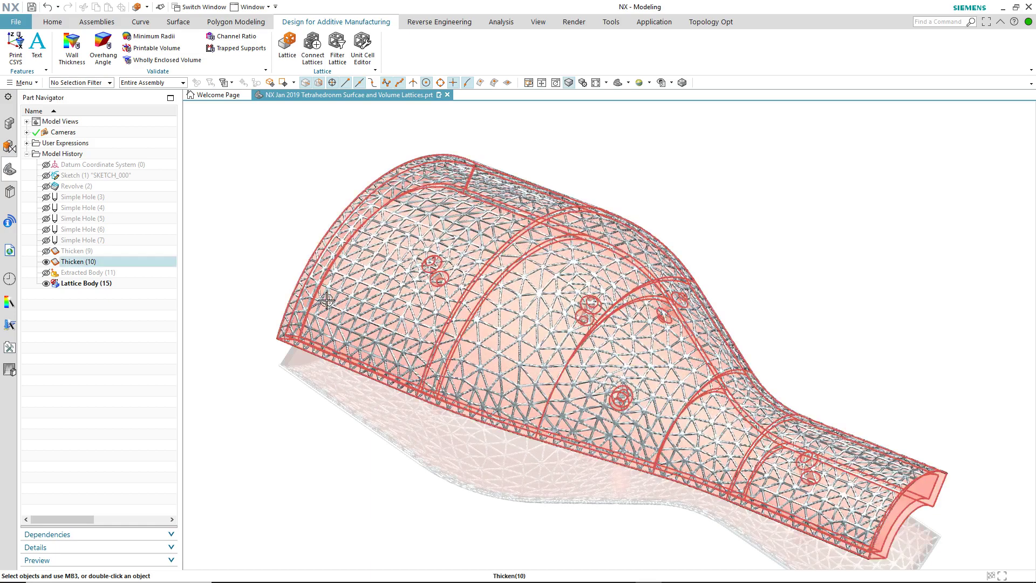
click(325, 323)
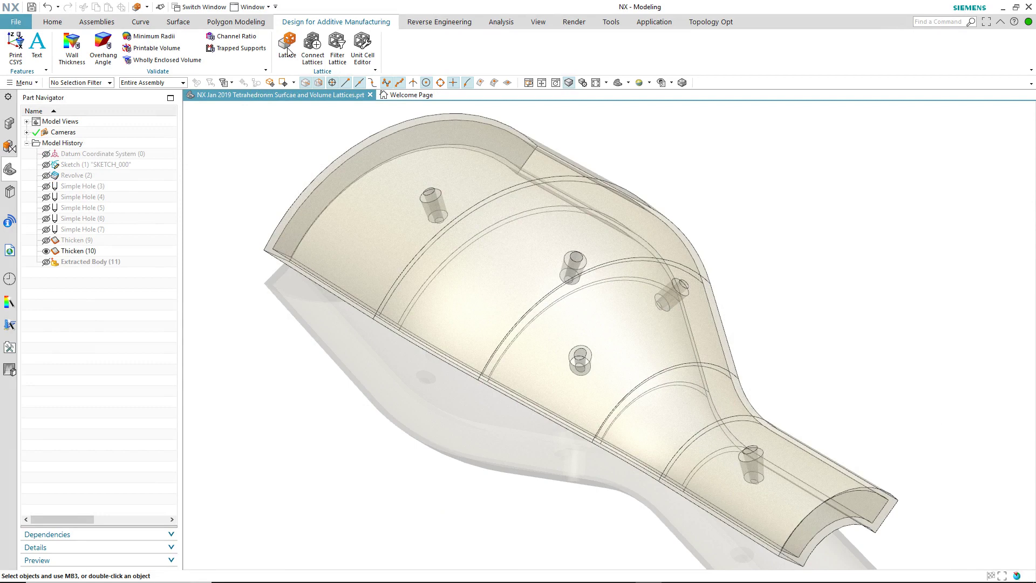
Start a Tetrahedron Fill lattice with the thickened shell solid as the boundary body.
click(288, 44)
click(136, 117)
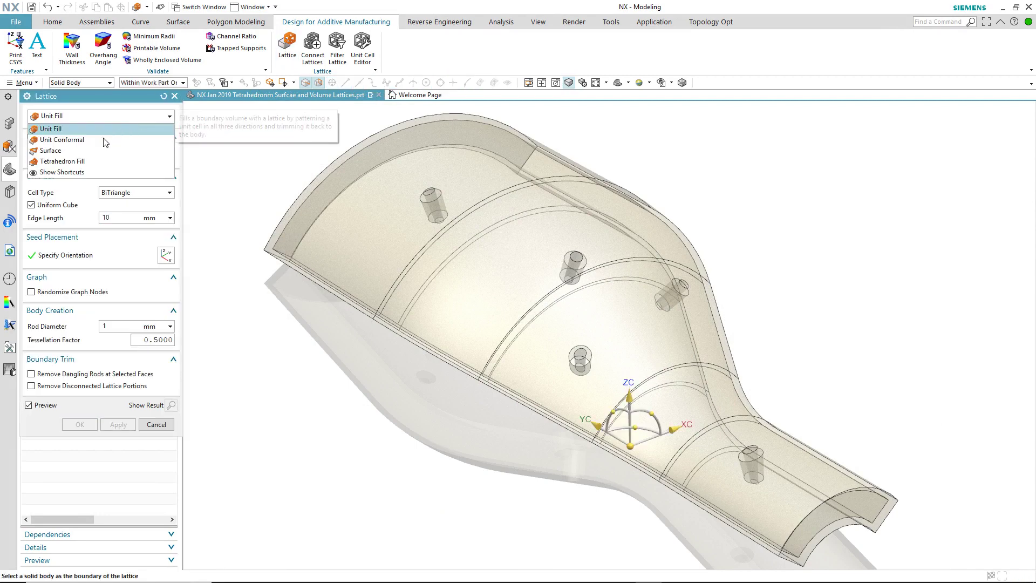
click(84, 164)
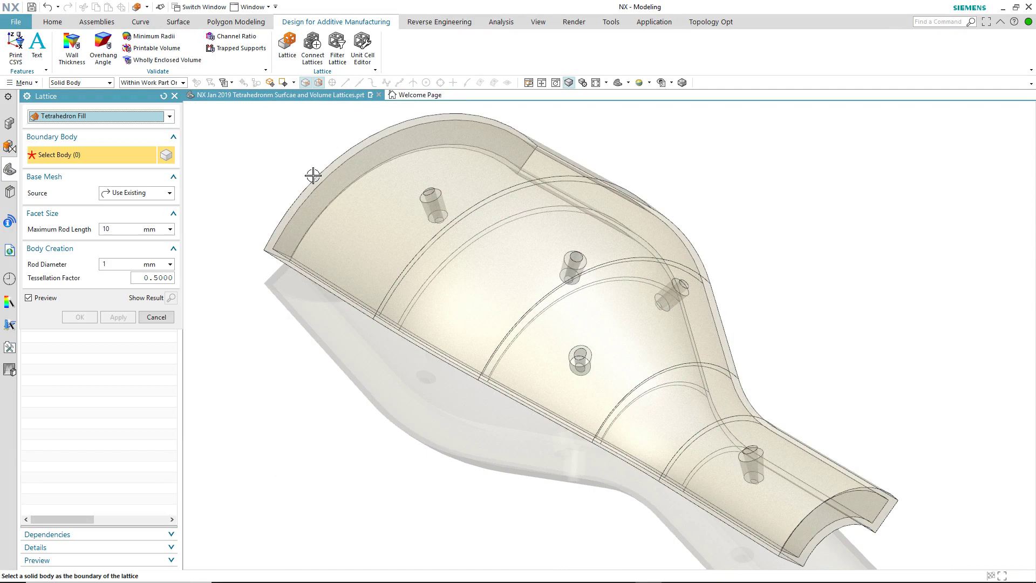
click(358, 188)
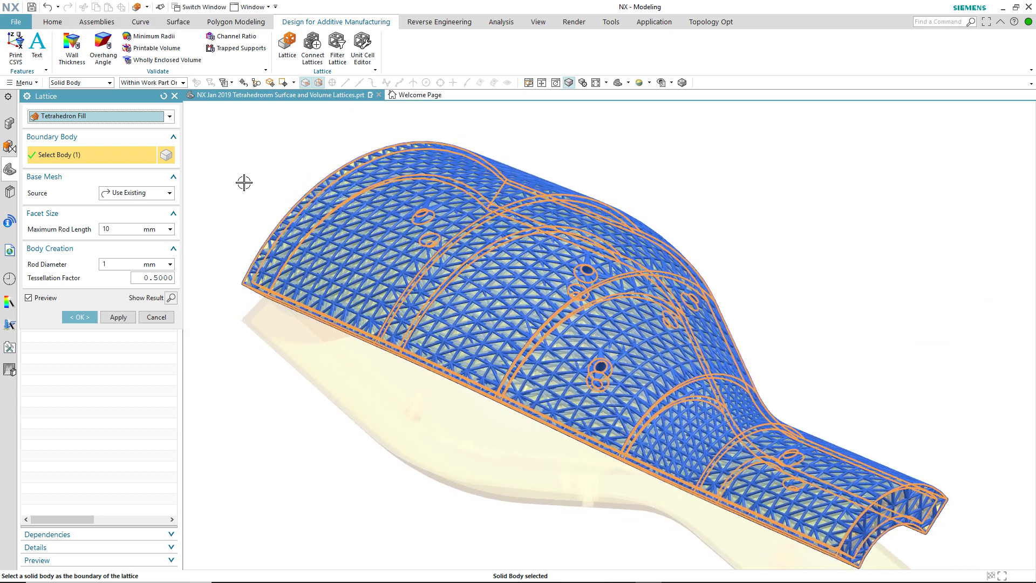
click(161, 194)
Use a Remesh Triangular base with Variable facet sizing and a 15 mm maximum rod length.
click(150, 216)
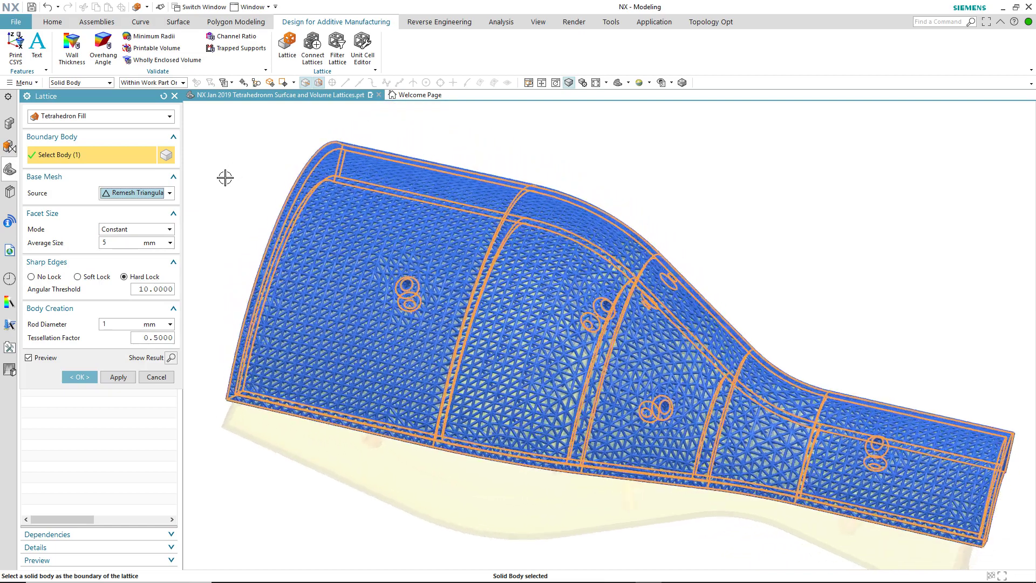
click(142, 230)
click(126, 250)
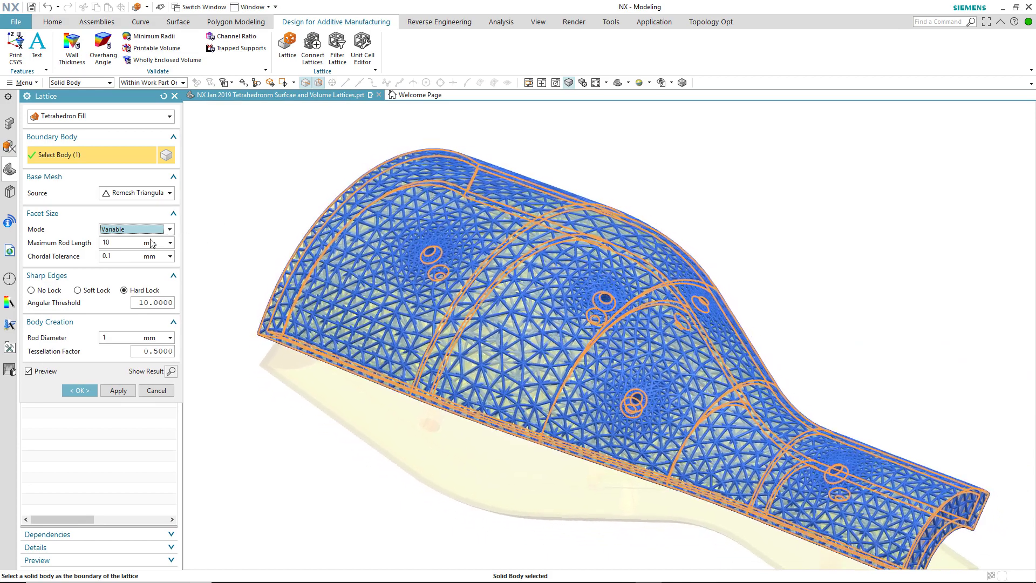
double_click(127, 244)
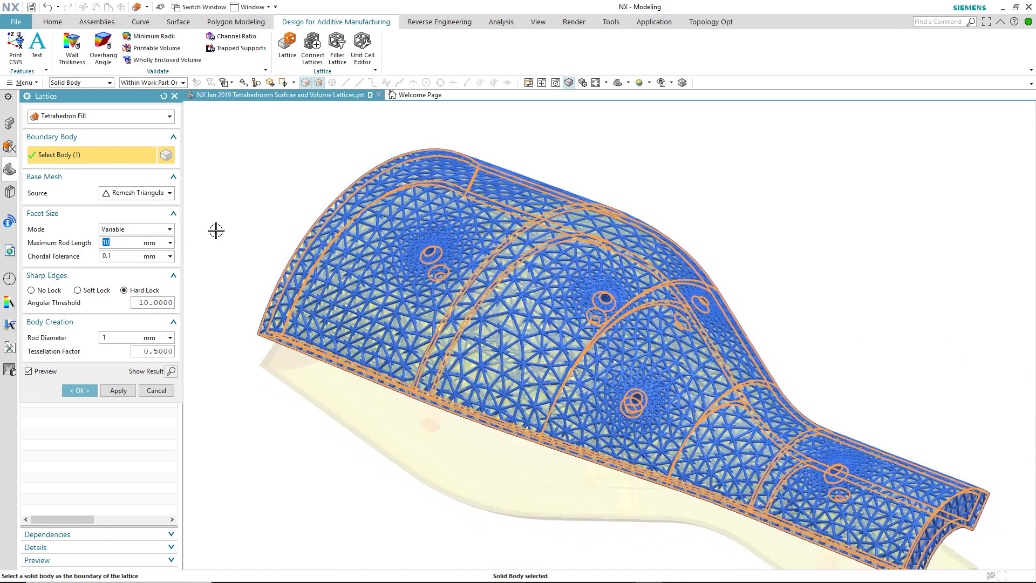
text(1)
key(Return)
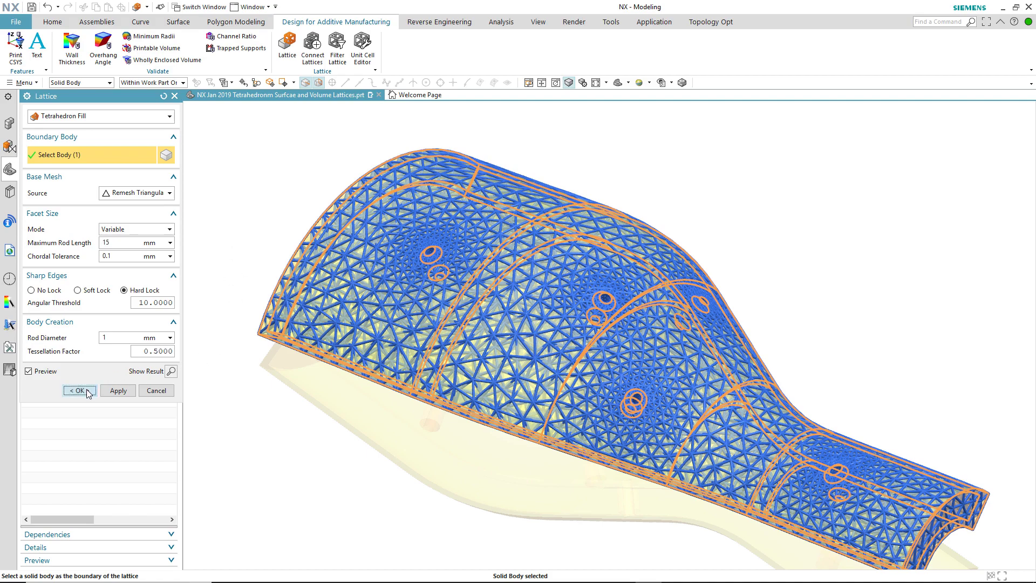
Create the volume-fill lattice body and hide the Thicken (10) solid.
click(81, 390)
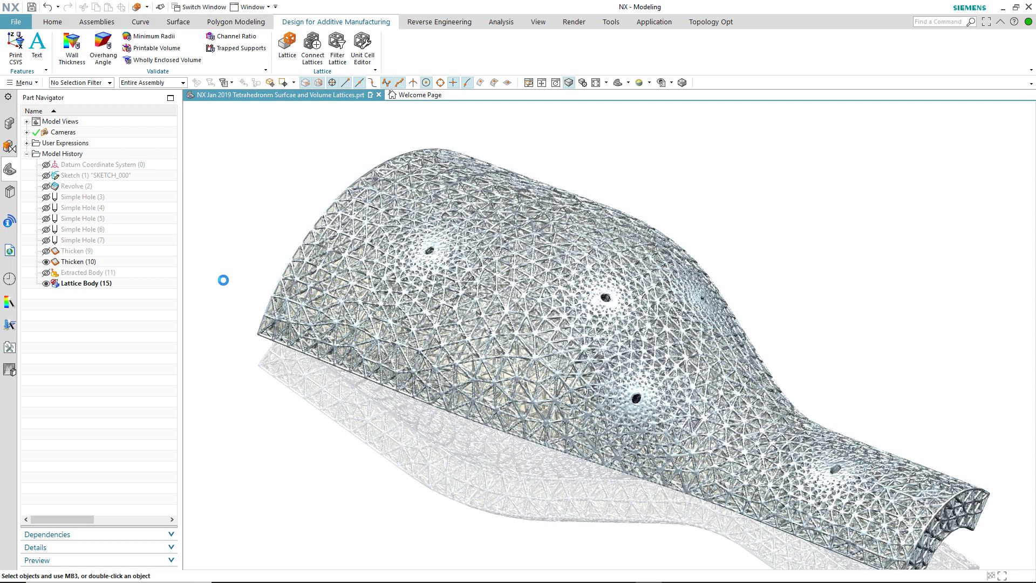
click(274, 290)
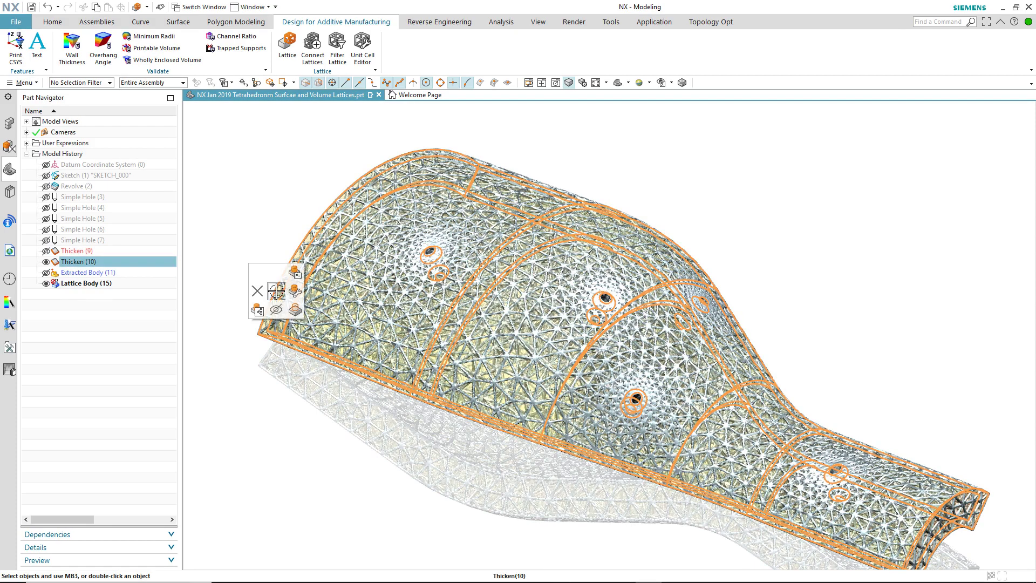
click(276, 309)
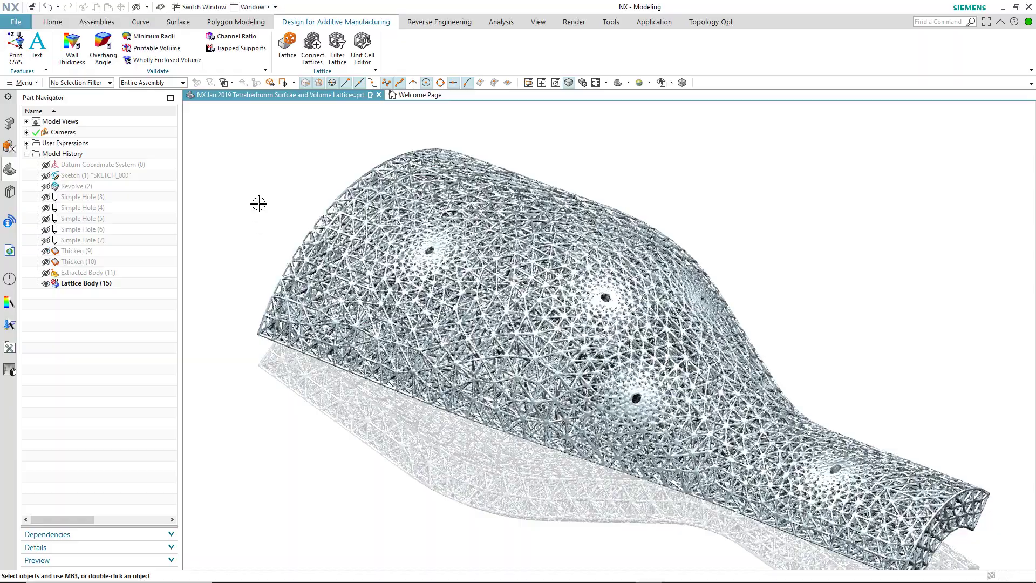